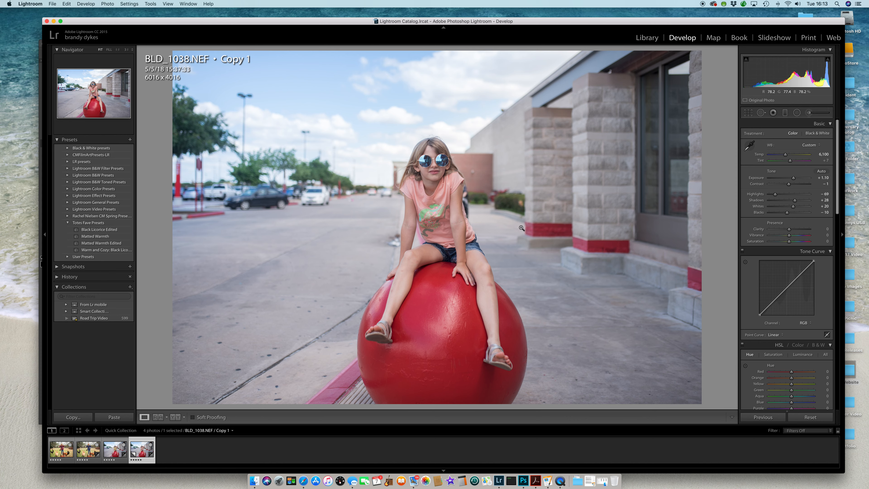
Start a new Adjustment Brush mask with Feather set to 52 and Auto Mask turned on.
{"action": "left_click", "coordinate": [440, 210]}
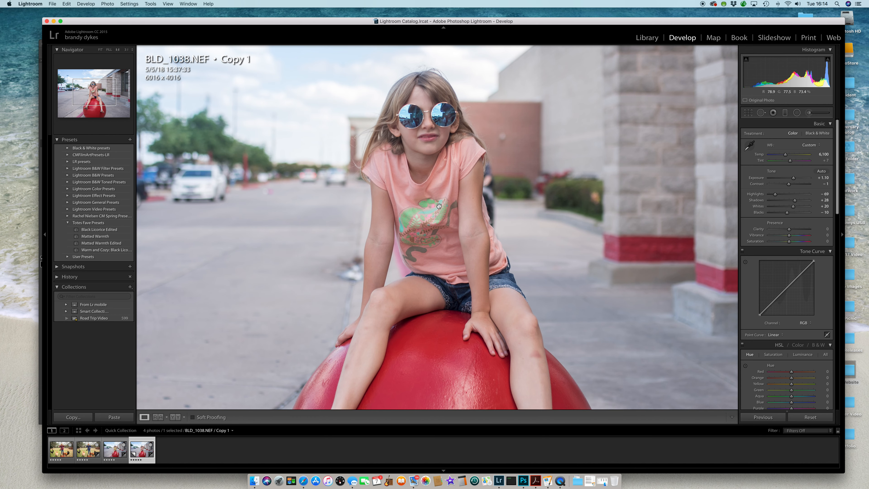
{"action": "left_click", "coordinate": [417, 196]}
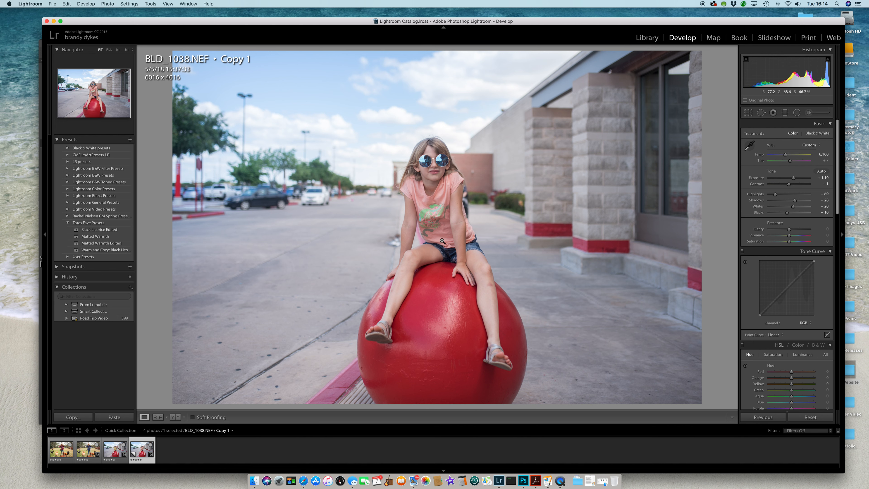
{"action": "left_click", "coordinate": [441, 219]}
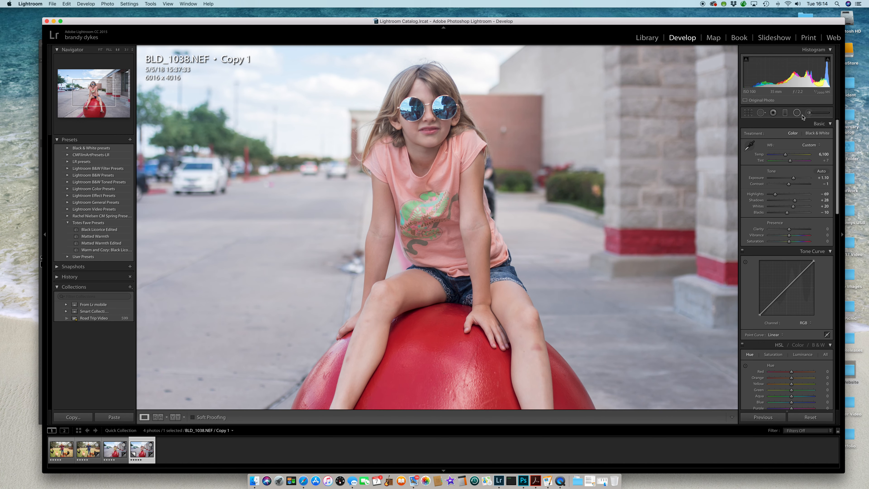
{"action": "left_click", "coordinate": [808, 113]}
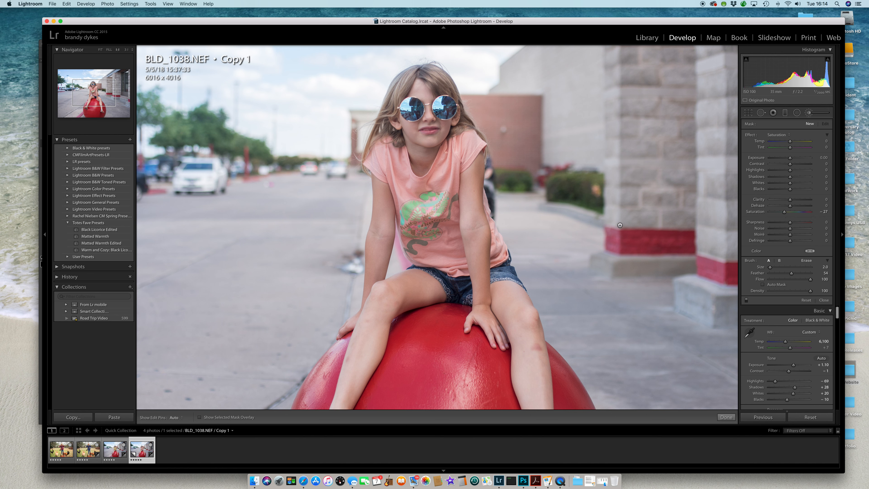
{"action": "left_click_drag", "start_coordinate": [791, 273], "coordinate": [786, 275]}
{"action": "left_click", "coordinate": [792, 274]}
{"action": "left_click_drag", "start_coordinate": [792, 273], "coordinate": [791, 273]}
{"action": "left_click", "coordinate": [763, 285]}
Show the mask overlay and paint the mask along the shirt's neckline with a size 4 brush.
{"action": "scroll", "coordinate": [438, 172], "scroll_direction": "up", "scroll_amount": 2}
{"action": "key", "text": "h"}
{"action": "key", "text": "ctrl+z"}
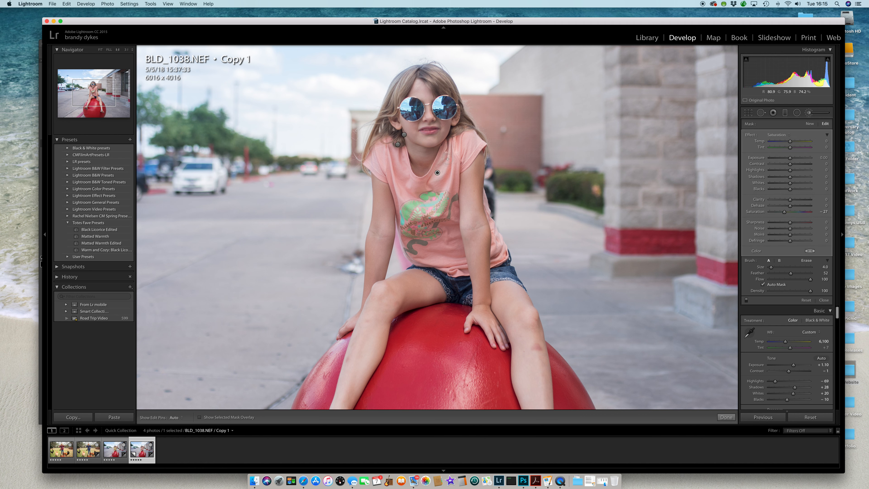
{"action": "key", "text": "o"}
{"action": "left_click_drag", "start_coordinate": [447, 171], "coordinate": [449, 171]}
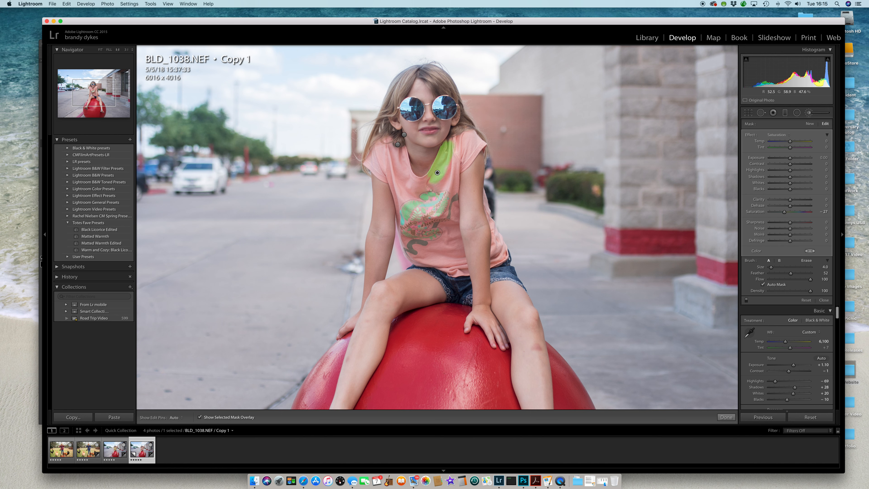
{"action": "key", "text": "h"}
{"action": "left_click_drag", "start_coordinate": [431, 180], "coordinate": [421, 183]}
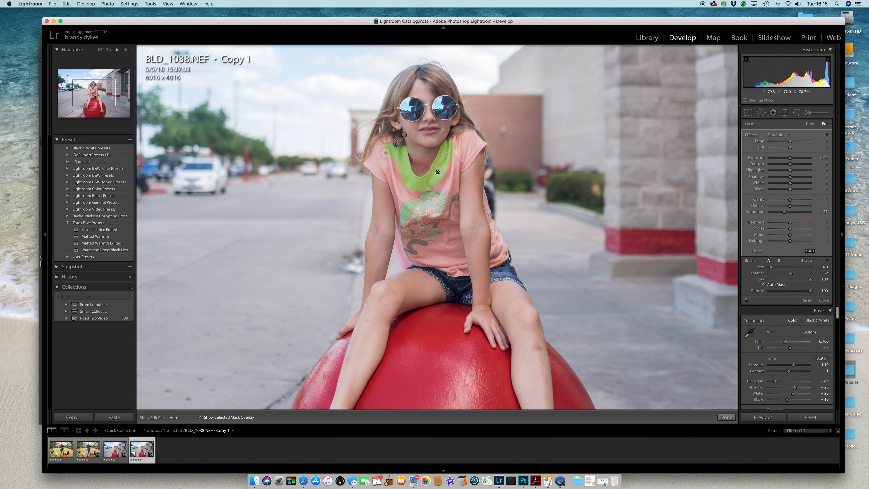
Extend the mask over the sleeve at the image's left, then down that side of the shirt and along its hem.
{"action": "key", "text": "h"}
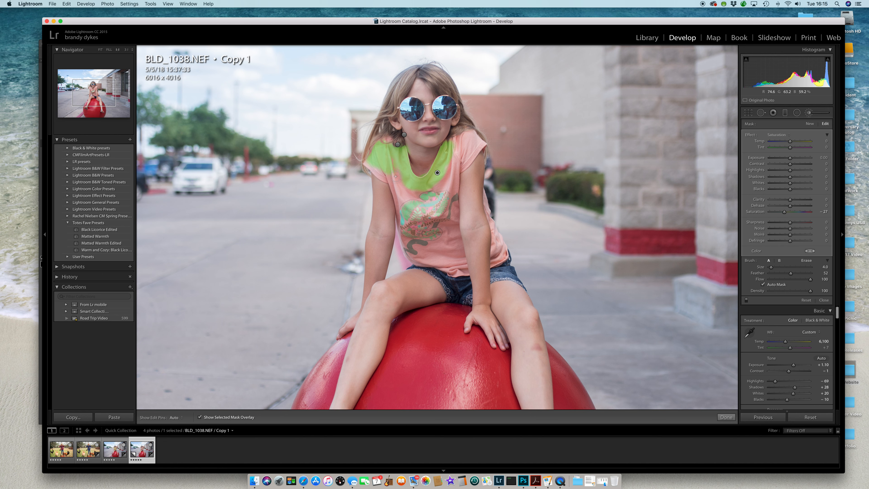
{"action": "key", "text": "h"}
{"action": "key", "text": "bracketleft"}
{"action": "key", "text": "h"}
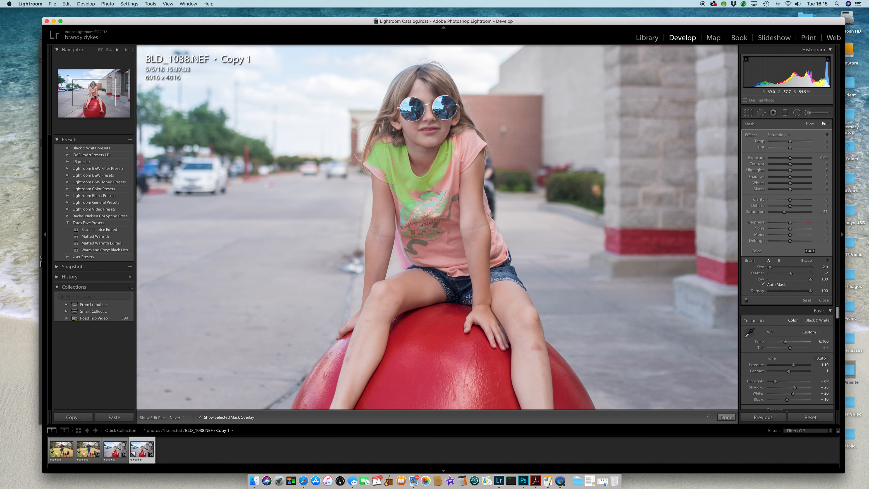
{"action": "mouse_move", "coordinate": [395, 197]}
{"action": "left_mouse_down"}
{"action": "mouse_move", "coordinate": [409, 258]}
{"action": "mouse_move", "coordinate": [462, 275]}
{"action": "left_mouse_up"}
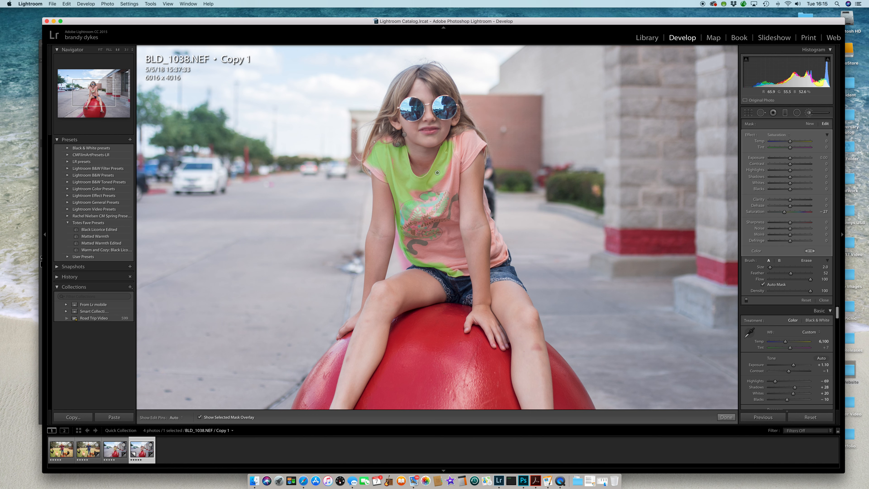
{"action": "key", "text": "h"}
Paint the mask over the other shoulder and sleeve up to the collar at 1:1 view, enlarging the brush to size 6.
{"action": "left_click", "coordinate": [127, 50]}
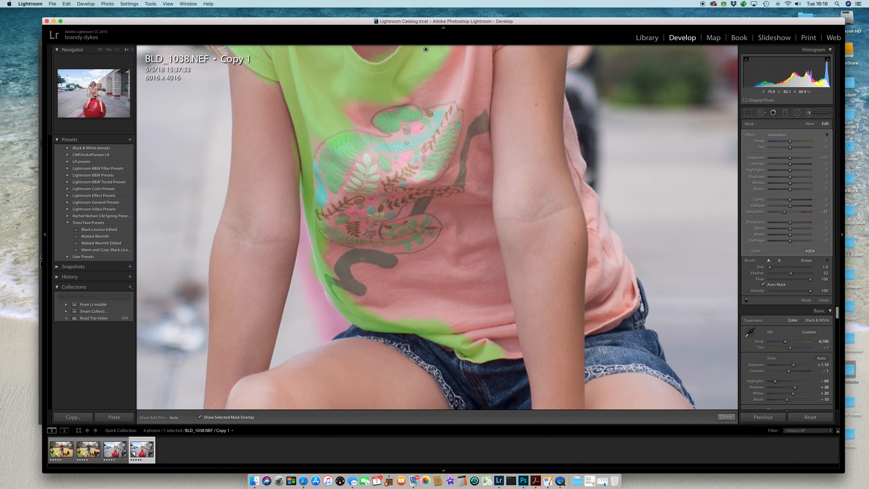
{"action": "left_click_drag", "start_coordinate": [416, 129], "coordinate": [361, 288]}
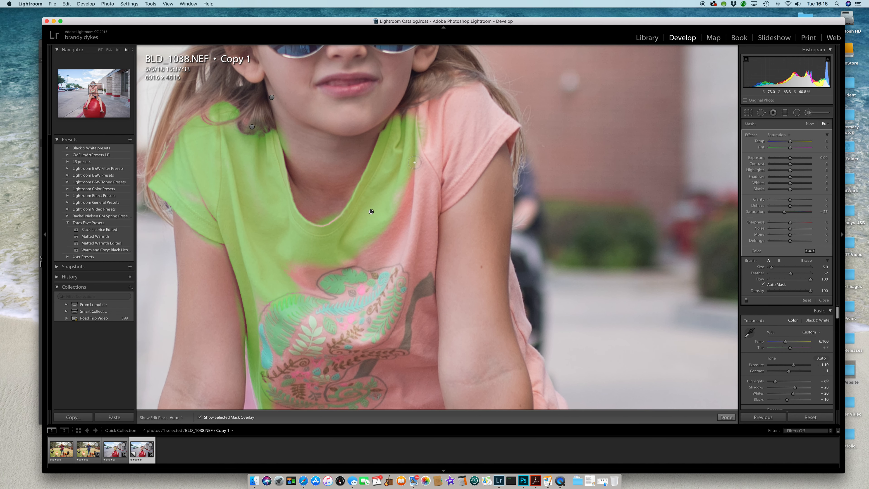
{"action": "mouse_move", "coordinate": [413, 116]}
{"action": "left_mouse_down"}
{"action": "mouse_move", "coordinate": [456, 96]}
{"action": "mouse_move", "coordinate": [495, 113]}
{"action": "mouse_move", "coordinate": [501, 132]}
{"action": "left_mouse_up"}
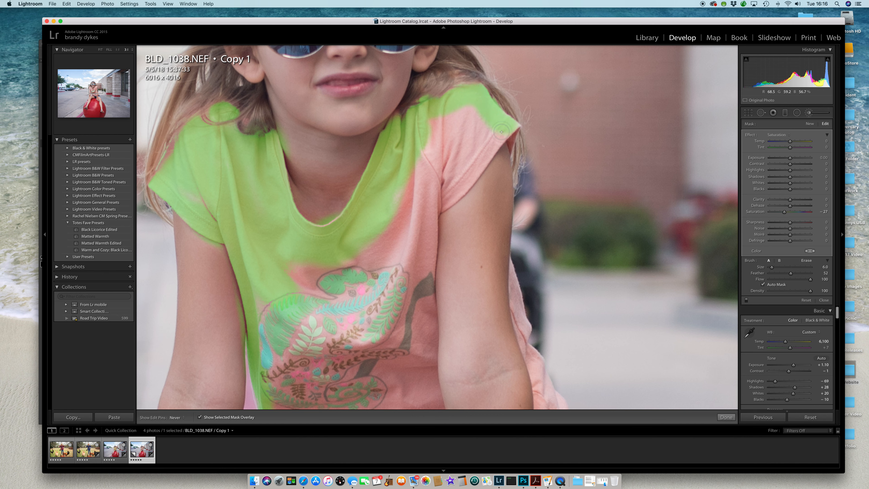
{"action": "mouse_move", "coordinate": [449, 198]}
{"action": "left_mouse_down"}
{"action": "mouse_move", "coordinate": [479, 138]}
{"action": "mouse_move", "coordinate": [415, 200]}
{"action": "mouse_move", "coordinate": [474, 123]}
{"action": "mouse_move", "coordinate": [448, 160]}
{"action": "mouse_move", "coordinate": [447, 140]}
{"action": "mouse_move", "coordinate": [423, 158]}
{"action": "mouse_move", "coordinate": [436, 115]}
{"action": "mouse_move", "coordinate": [416, 166]}
{"action": "mouse_move", "coordinate": [419, 157]}
{"action": "mouse_move", "coordinate": [421, 176]}
{"action": "mouse_move", "coordinate": [464, 141]}
{"action": "mouse_move", "coordinate": [445, 152]}
{"action": "left_mouse_up"}
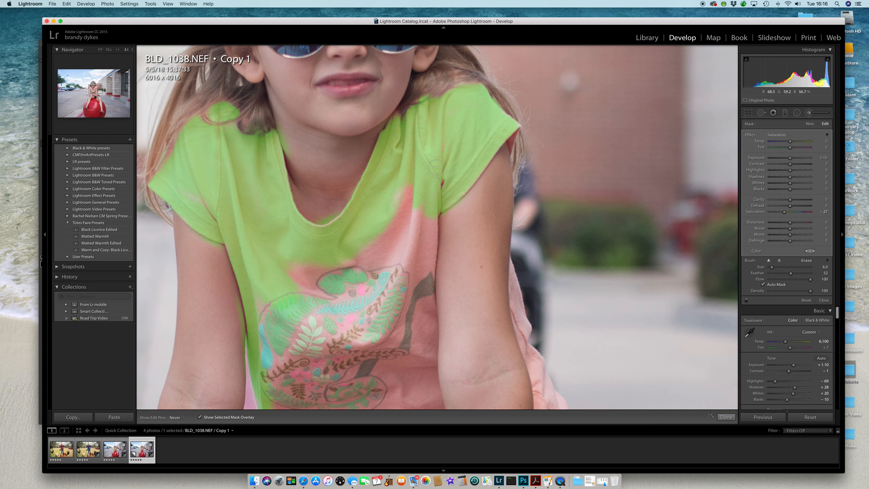
{"action": "key", "text": "h"}
{"action": "left_click_drag", "start_coordinate": [397, 212], "coordinate": [425, 139]}
{"action": "key", "text": "h"}
{"action": "left_click_drag", "start_coordinate": [397, 210], "coordinate": [418, 149]}
{"action": "key", "text": "h"}
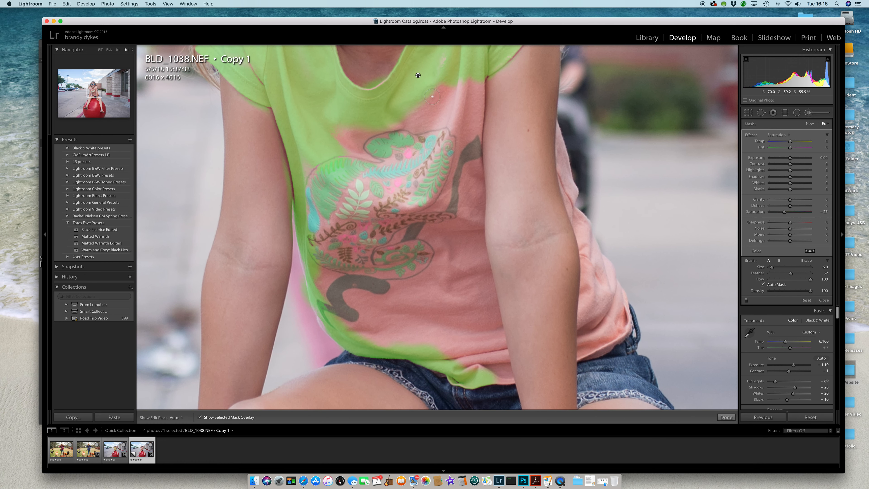
Mask the chest above the printed graphic and beside the arm, enlarging the brush to size 11.
{"action": "mouse_move", "coordinate": [467, 85]}
{"action": "left_mouse_down"}
{"action": "mouse_move", "coordinate": [473, 226]}
{"action": "mouse_move", "coordinate": [477, 188]}
{"action": "left_mouse_up"}
{"action": "left_click_drag", "start_coordinate": [463, 142], "coordinate": [455, 109]}
{"action": "left_click_drag", "start_coordinate": [411, 130], "coordinate": [387, 148]}
{"action": "key", "text": "]"}
{"action": "key", "text": "]"}
{"action": "key", "text": "]"}
{"action": "key", "text": "]"}
{"action": "key", "text": "]"}
{"action": "key", "text": "h"}
{"action": "left_click_drag", "start_coordinate": [375, 144], "coordinate": [352, 141]}
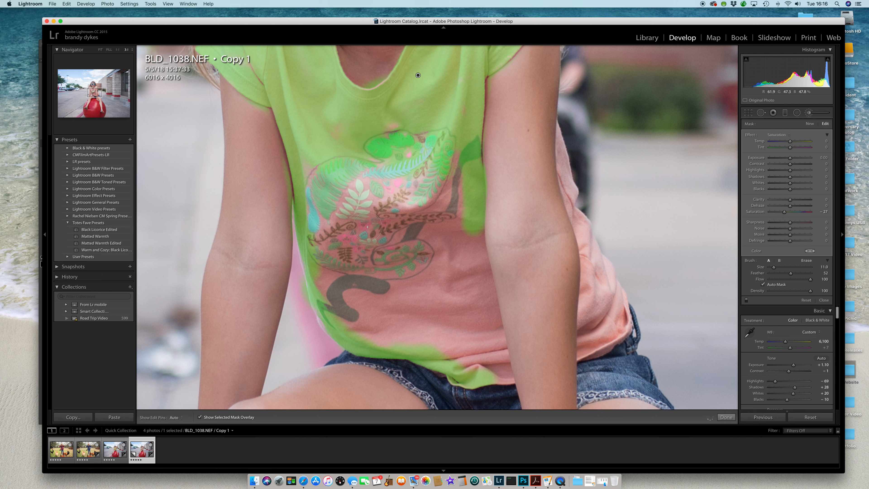
Paint the mask over the shirt's printed graphic and down the lower front of the shirt.
{"action": "mouse_move", "coordinate": [335, 214]}
{"action": "left_mouse_down"}
{"action": "mouse_move", "coordinate": [322, 156]}
{"action": "mouse_move", "coordinate": [329, 196]}
{"action": "mouse_move", "coordinate": [352, 234]}
{"action": "mouse_move", "coordinate": [351, 262]}
{"action": "mouse_move", "coordinate": [324, 198]}
{"action": "mouse_move", "coordinate": [328, 266]}
{"action": "mouse_move", "coordinate": [315, 227]}
{"action": "mouse_move", "coordinate": [344, 198]}
{"action": "mouse_move", "coordinate": [366, 220]}
{"action": "mouse_move", "coordinate": [397, 160]}
{"action": "mouse_move", "coordinate": [430, 219]}
{"action": "mouse_move", "coordinate": [446, 203]}
{"action": "mouse_move", "coordinate": [465, 171]}
{"action": "left_mouse_up"}
{"action": "key", "text": "bracketleft"}
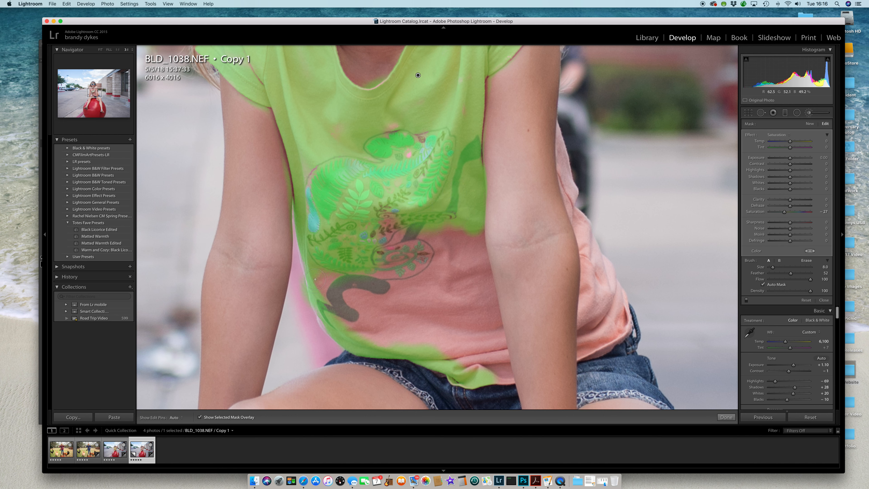
{"action": "mouse_move", "coordinate": [330, 278]}
{"action": "left_mouse_down"}
{"action": "mouse_move", "coordinate": [363, 331]}
{"action": "mouse_move", "coordinate": [397, 335]}
{"action": "mouse_move", "coordinate": [366, 321]}
{"action": "mouse_move", "coordinate": [378, 329]}
{"action": "mouse_move", "coordinate": [346, 298]}
{"action": "mouse_move", "coordinate": [370, 295]}
{"action": "mouse_move", "coordinate": [355, 268]}
{"action": "mouse_move", "coordinate": [320, 240]}
{"action": "mouse_move", "coordinate": [355, 275]}
{"action": "mouse_move", "coordinate": [316, 227]}
{"action": "left_mouse_up"}
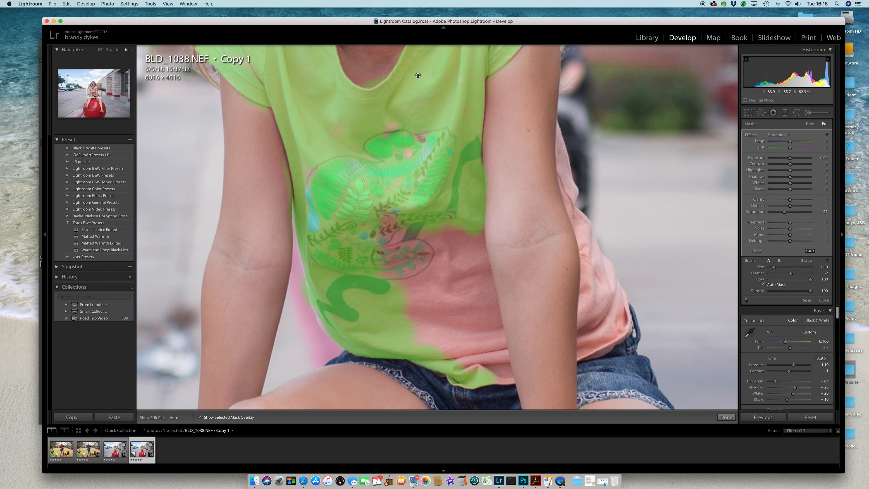
{"action": "key", "text": "h"}
{"action": "mouse_move", "coordinate": [383, 268]}
{"action": "left_mouse_down"}
{"action": "mouse_move", "coordinate": [394, 239]}
{"action": "mouse_move", "coordinate": [428, 317]}
{"action": "mouse_move", "coordinate": [450, 341]}
{"action": "mouse_move", "coordinate": [441, 342]}
{"action": "left_mouse_up"}
Turn off Auto Mask and paint the section of shirt visible behind the arm with a small brush.
{"action": "key", "text": "bracketleft"}
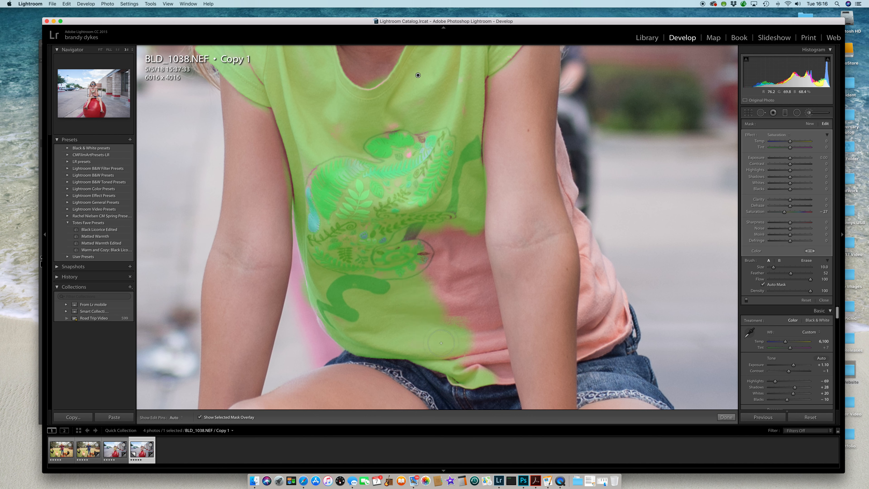
{"action": "key", "text": "bracketleft"}
{"action": "key", "text": "bracketleft"}
{"action": "key", "text": "bracketleft"}
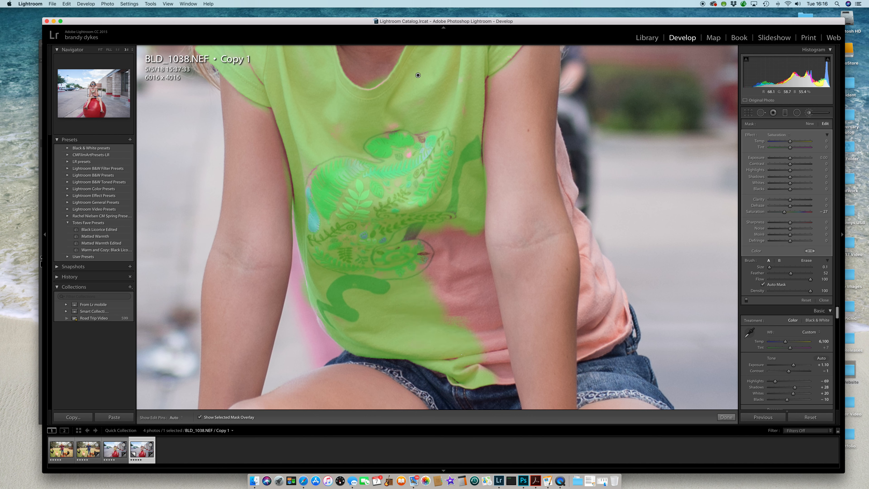
{"action": "left_click", "coordinate": [762, 284]}
{"action": "mouse_move", "coordinate": [586, 349]}
{"action": "left_mouse_down"}
{"action": "mouse_move", "coordinate": [614, 348]}
{"action": "mouse_move", "coordinate": [624, 322]}
{"action": "mouse_move", "coordinate": [600, 265]}
{"action": "left_mouse_up"}
{"action": "key", "text": "bracketleft"}
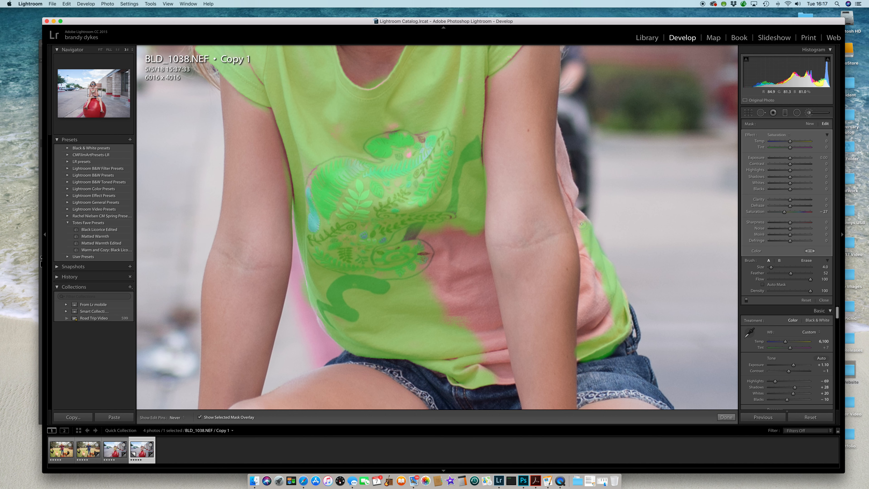
{"action": "mouse_move", "coordinate": [572, 197]}
{"action": "left_mouse_down"}
{"action": "mouse_move", "coordinate": [557, 127]}
{"action": "mouse_move", "coordinate": [561, 188]}
{"action": "mouse_move", "coordinate": [586, 262]}
{"action": "mouse_move", "coordinate": [584, 342]}
{"action": "mouse_move", "coordinate": [606, 319]}
{"action": "mouse_move", "coordinate": [599, 321]}
{"action": "mouse_move", "coordinate": [596, 303]}
{"action": "left_mouse_up"}
{"action": "key", "text": "bracketleft"}
{"action": "key", "text": "bracketleft"}
{"action": "key", "text": "h"}
Enlarge the brush and mask the lower end of the printed graphic and the fabric next to it.
{"action": "key", "text": "bracketright"}
{"action": "key", "text": "bracketright"}
{"action": "key", "text": "bracketright"}
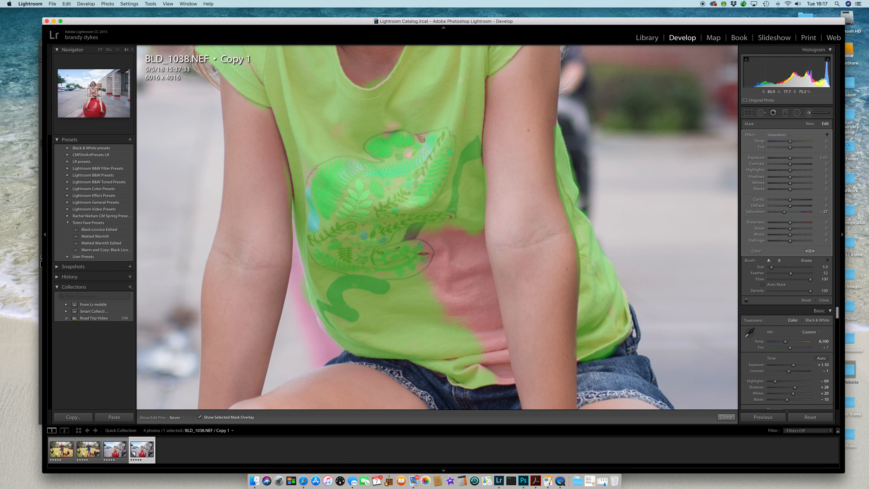
{"action": "key", "text": "bracketright"}
{"action": "key", "text": "bracketright"}
{"action": "key", "text": "bracketright"}
{"action": "key", "text": "bracketright"}
{"action": "key", "text": "bracketright"}
{"action": "key", "text": "bracketright"}
{"action": "key", "text": "bracketright"}
{"action": "key", "text": "h"}
{"action": "left_click_drag", "start_coordinate": [428, 261], "coordinate": [445, 248]}
{"action": "key", "text": "bracketleft"}
{"action": "key", "text": "bracketleft"}
{"action": "key", "text": "bracketleft"}
{"action": "key", "text": "bracketleft"}
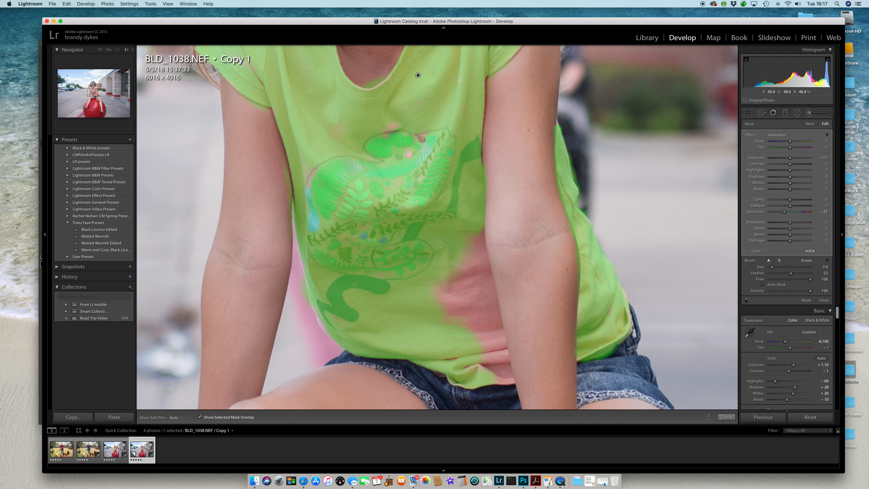
Fill the remaining unmasked patch on the belly down to the hem and the small gaps in the graphic.
{"action": "key", "text": "h"}
{"action": "mouse_move", "coordinate": [475, 253]}
{"action": "left_mouse_down"}
{"action": "mouse_move", "coordinate": [503, 376]}
{"action": "mouse_move", "coordinate": [486, 367]}
{"action": "mouse_move", "coordinate": [454, 265]}
{"action": "left_mouse_up"}
{"action": "left_click_drag", "start_coordinate": [462, 317], "coordinate": [470, 272]}
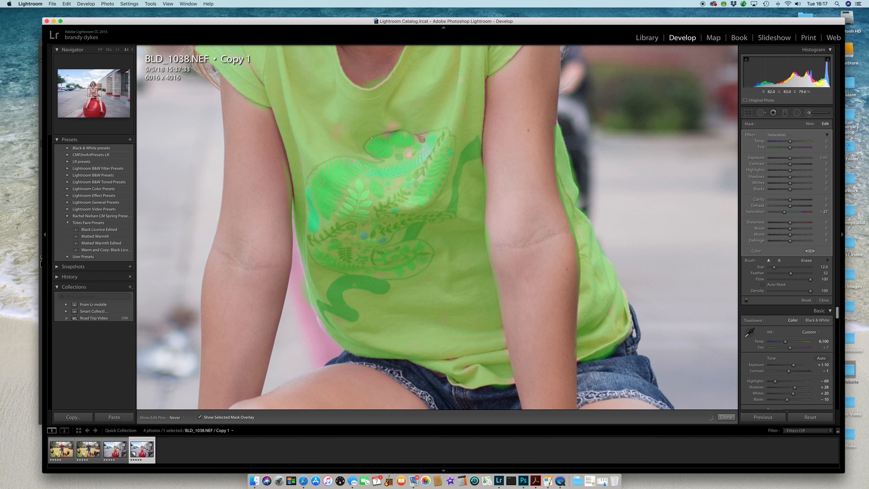
{"action": "key", "text": "h"}
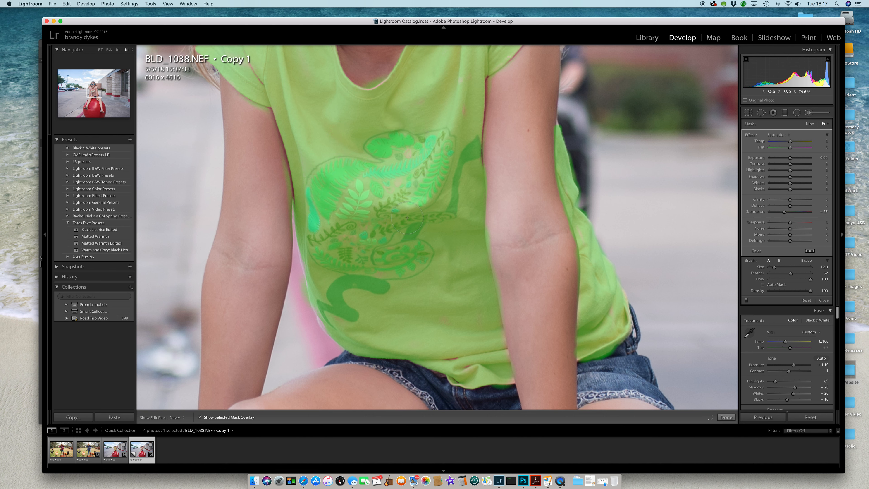
{"action": "key", "text": "h"}
{"action": "key", "text": "h"}
Reduce the brush to size 4 and touch up the mask on the shoulder edge below the hair.
{"action": "scroll", "coordinate": [405, 202], "scroll_direction": "up", "scroll_amount": 5}
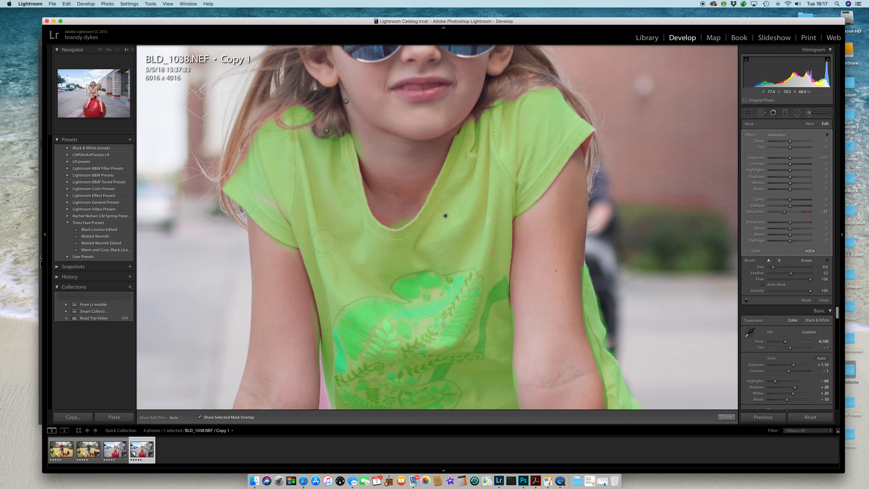
{"action": "key", "text": "h"}
{"action": "key", "text": "bracketleft"}
{"action": "left_click_drag", "start_coordinate": [243, 158], "coordinate": [261, 147]}
{"action": "key", "text": "h"}
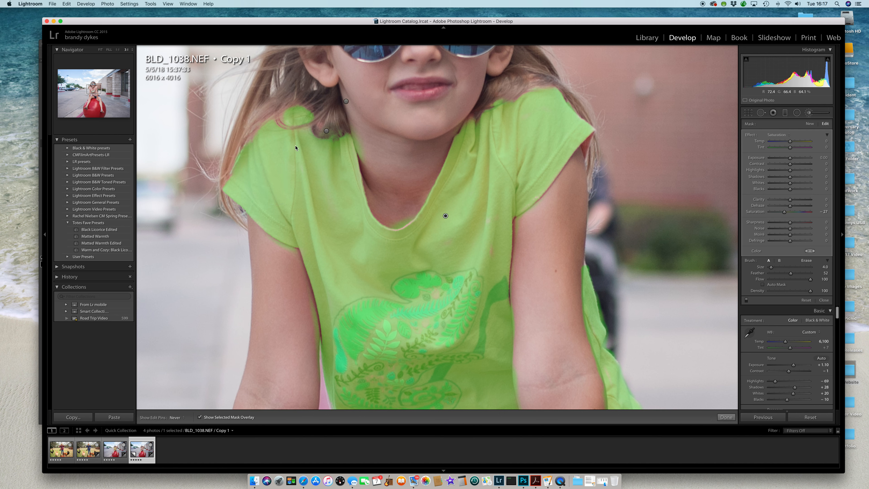
Shrink the brush to size 1 and fill in the mask at the outer edge of the opposite sleeve.
{"action": "key", "text": "bracketleft"}
{"action": "key", "text": "bracketleft"}
{"action": "key", "text": "bracketleft"}
{"action": "scroll", "coordinate": [465, 189], "scroll_direction": "up", "scroll_amount": 5}
{"action": "key", "text": "h"}
{"action": "key", "text": "h"}
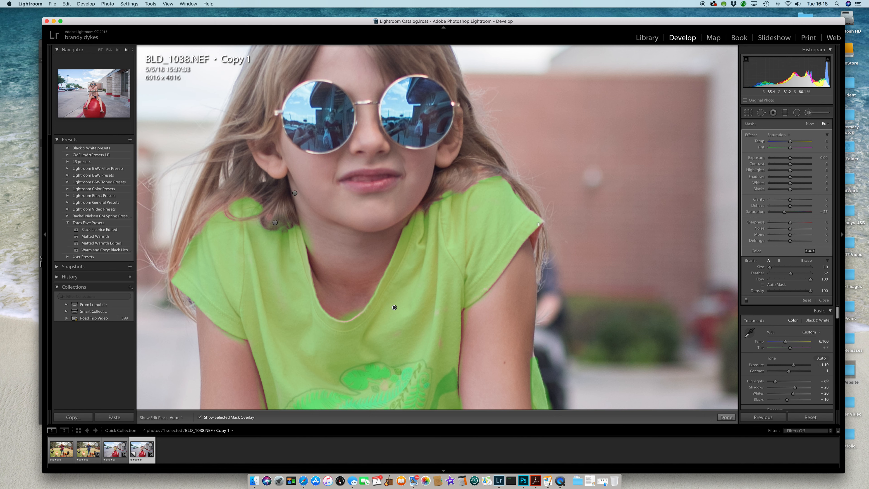
{"action": "key", "text": "h"}
{"action": "mouse_move", "coordinate": [529, 236]}
{"action": "left_mouse_down"}
{"action": "mouse_move", "coordinate": [532, 246]}
{"action": "mouse_move", "coordinate": [536, 229]}
{"action": "mouse_move", "coordinate": [534, 238]}
{"action": "left_mouse_up"}
{"action": "key", "text": "h"}
Set the eraser brush's Feather to 69, enlarge it, and erase mask spill from the skin beside the neckline.
{"action": "key", "text": "alt"}
{"action": "key", "text": "h"}
{"action": "scroll", "coordinate": [348, 309], "scroll_direction": "down", "scroll_amount": 5}
{"action": "key", "text": "h"}
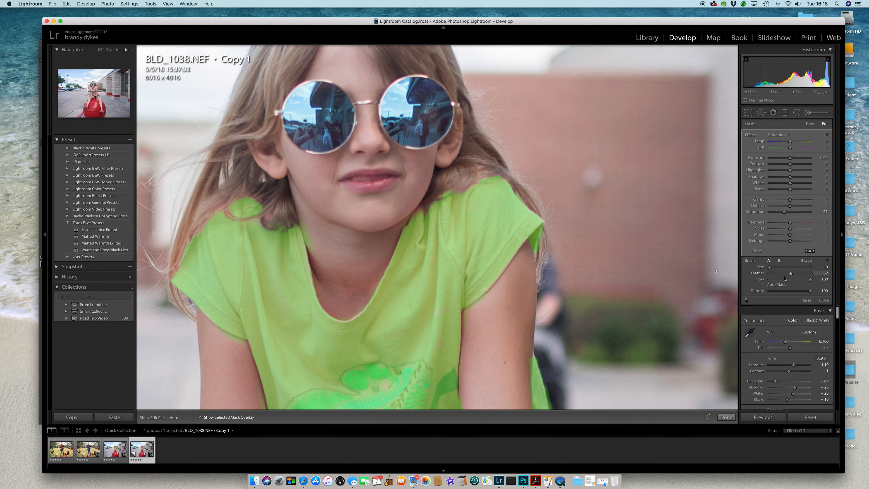
{"action": "left_click_drag", "start_coordinate": [806, 274], "coordinate": [798, 274]}
{"action": "key", "text": "h"}
{"action": "key", "text": "h"}
{"action": "key", "text": "bracketright"}
{"action": "key", "text": "bracketright"}
{"action": "key", "text": "h"}
{"action": "left_click_drag", "start_coordinate": [314, 255], "coordinate": [310, 227]}
{"action": "key", "text": "h"}
Clean up the mask along the inner edge of the arm at the image's left and the shirt's far outer edge.
{"action": "left_click_drag", "start_coordinate": [366, 383], "coordinate": [353, 238]}
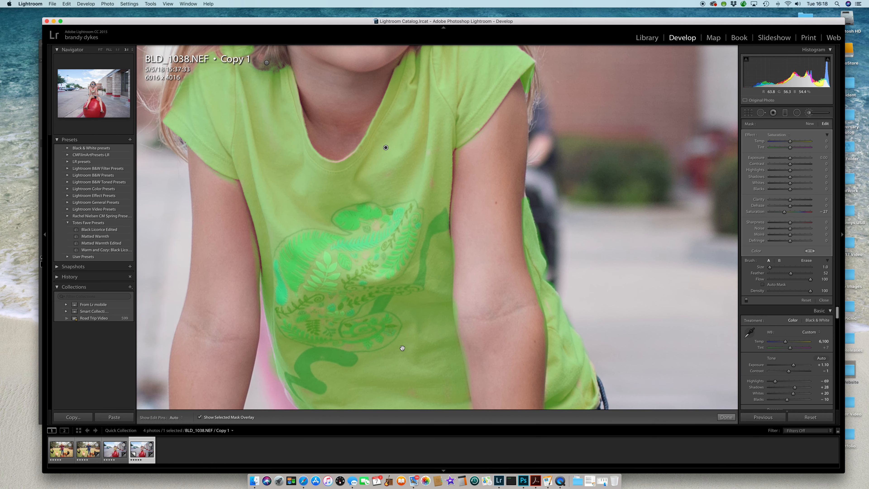
{"action": "scroll", "coordinate": [402, 349], "scroll_direction": "down", "scroll_amount": 4}
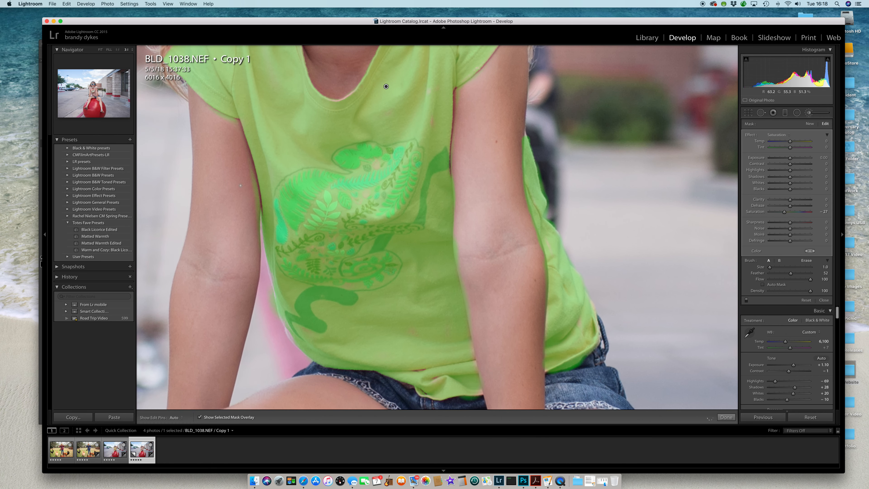
{"action": "key", "text": "alt"}
{"action": "left_click_drag", "start_coordinate": [258, 176], "coordinate": [259, 267]}
{"action": "key", "text": "h"}
{"action": "key", "text": "h"}
{"action": "mouse_move", "coordinate": [539, 154]}
{"action": "left_mouse_down"}
{"action": "mouse_move", "coordinate": [547, 214]}
{"action": "mouse_move", "coordinate": [595, 287]}
{"action": "left_mouse_up"}
{"action": "key", "text": "h"}
Erase mask spill along the lower inner edge of the other arm near the shirt's hem.
{"action": "key", "text": "alt"}
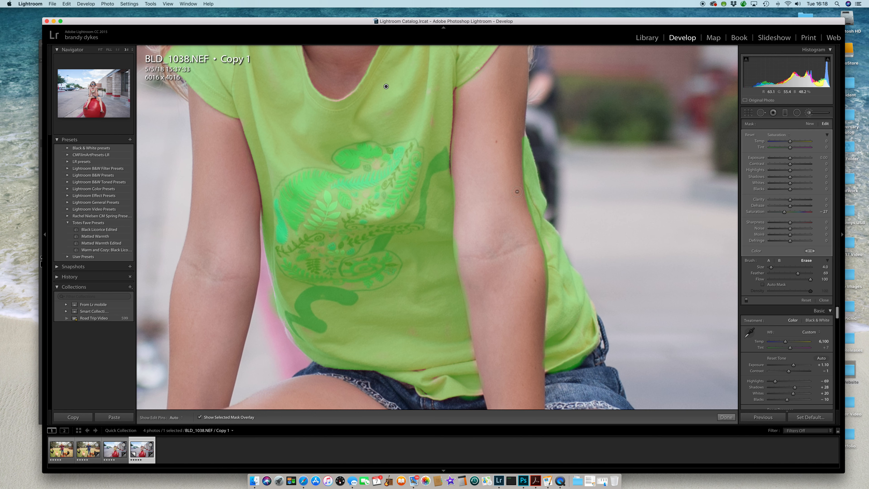
{"action": "key", "text": "h"}
{"action": "scroll", "coordinate": [514, 143], "scroll_direction": "down", "scroll_amount": 3}
{"action": "key", "text": "h"}
{"action": "scroll", "coordinate": [518, 139], "scroll_direction": "up", "scroll_amount": 1}
{"action": "key", "text": "h"}
{"action": "key", "text": "h"}
{"action": "key", "text": "h"}
{"action": "key", "text": "h"}
{"action": "left_click_drag", "start_coordinate": [472, 288], "coordinate": [489, 213]}
{"action": "key", "text": "alt"}
{"action": "key", "text": "h"}
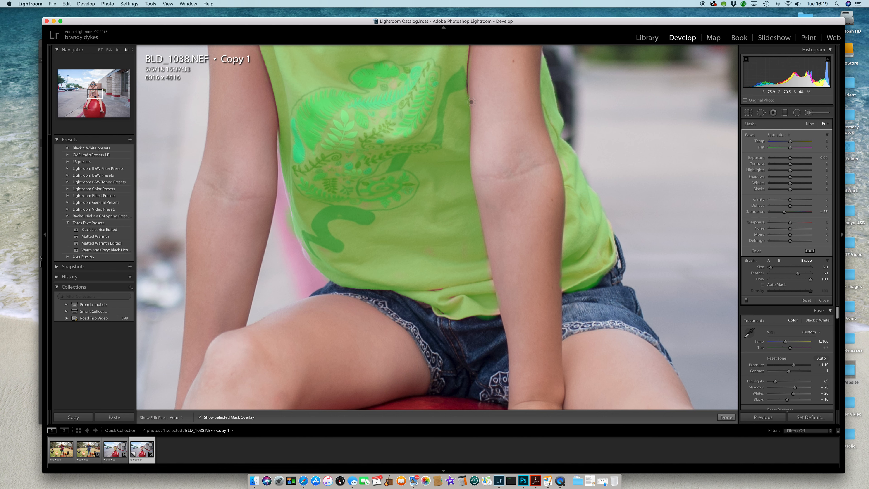
Refine the mask with a size 3 eraser higher up that arm's inner edge, and clean the hem above the shorts.
{"action": "key", "text": "alt"}
{"action": "left_click_drag", "start_coordinate": [470, 124], "coordinate": [470, 110]}
{"action": "key", "text": "alt"}
{"action": "key", "text": "h"}
{"action": "left_click_drag", "start_coordinate": [475, 129], "coordinate": [475, 130]}
{"action": "key", "text": "alt"}
{"action": "left_click_drag", "start_coordinate": [569, 296], "coordinate": [606, 277]}
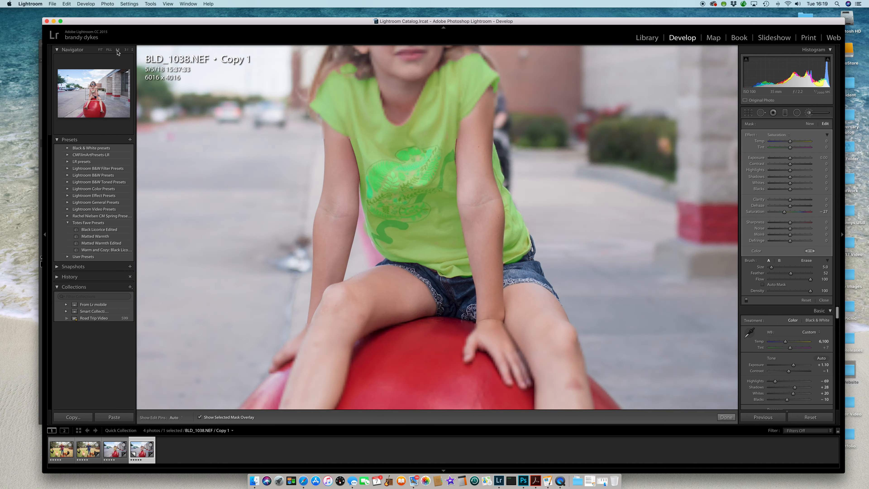
{"action": "left_click", "coordinate": [117, 50]}
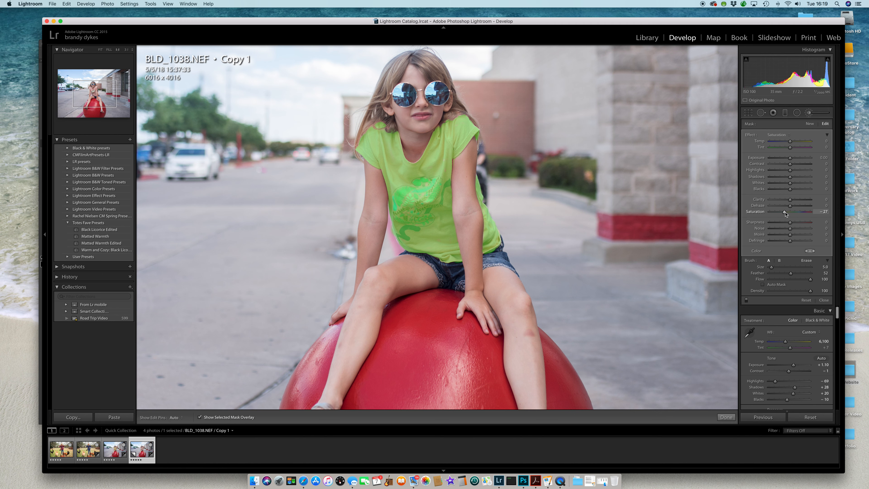
Set the shirt mask's Saturation to -100 and hide the mask overlay.
{"action": "left_click_drag", "start_coordinate": [752, 216], "coordinate": [736, 216]}
{"action": "key", "text": "o"}
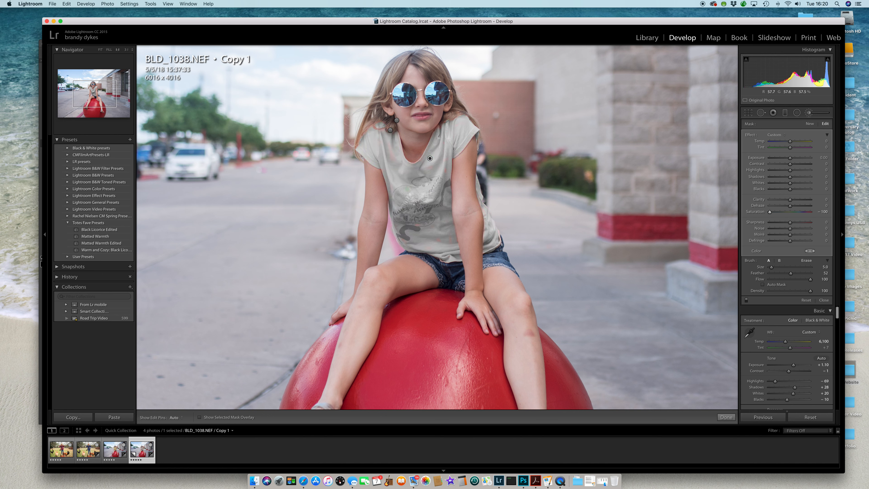
Examine the desaturated shirt close up, from the hem to the shoulders, for missed spots and spill onto the skin.
{"action": "key", "text": "h"}
{"action": "key", "text": "h"}
{"action": "key", "text": "h"}
{"action": "key", "text": "h"}
{"action": "key", "text": "h"}
{"action": "key", "text": "h"}
{"action": "key", "text": "h"}
{"action": "key", "text": "h"}
{"action": "key", "text": "bracketleft"}
{"action": "key", "text": "h"}
{"action": "key", "text": "z"}
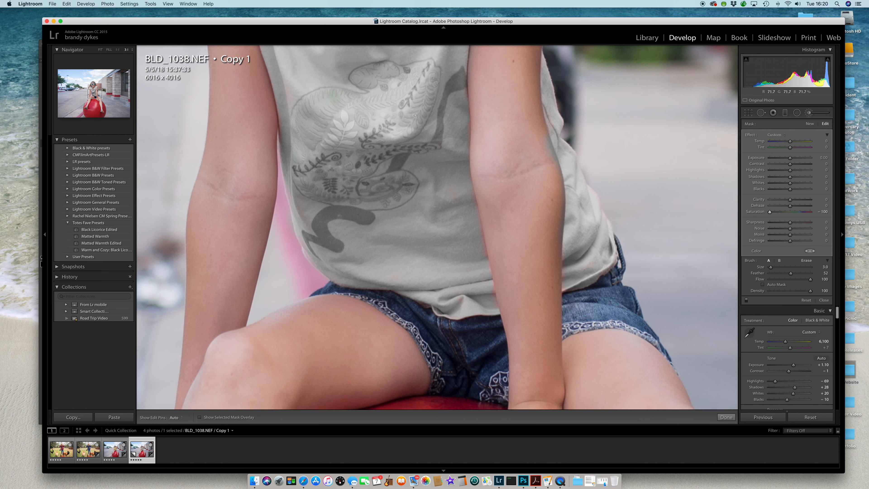
{"action": "scroll", "coordinate": [417, 116], "scroll_direction": "up", "scroll_amount": 10}
{"action": "scroll", "coordinate": [394, 222], "scroll_direction": "down", "scroll_amount": 4}
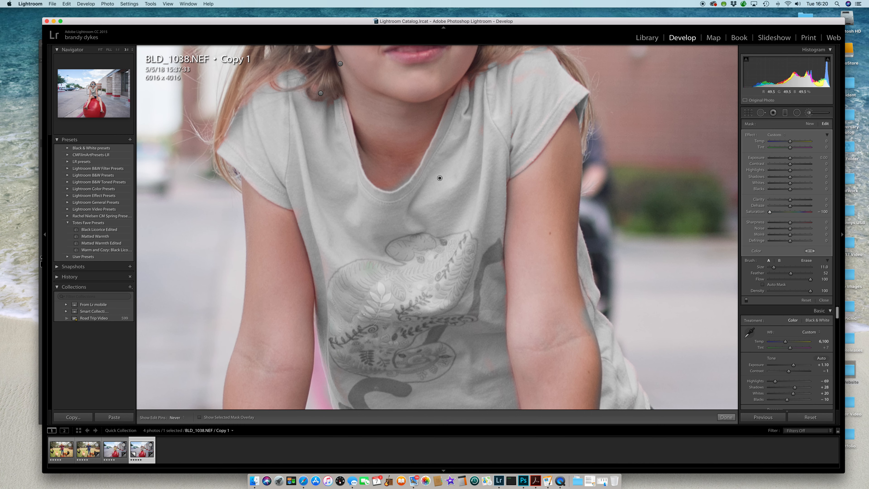
{"action": "scroll", "coordinate": [447, 294], "scroll_direction": "up", "scroll_amount": 10}
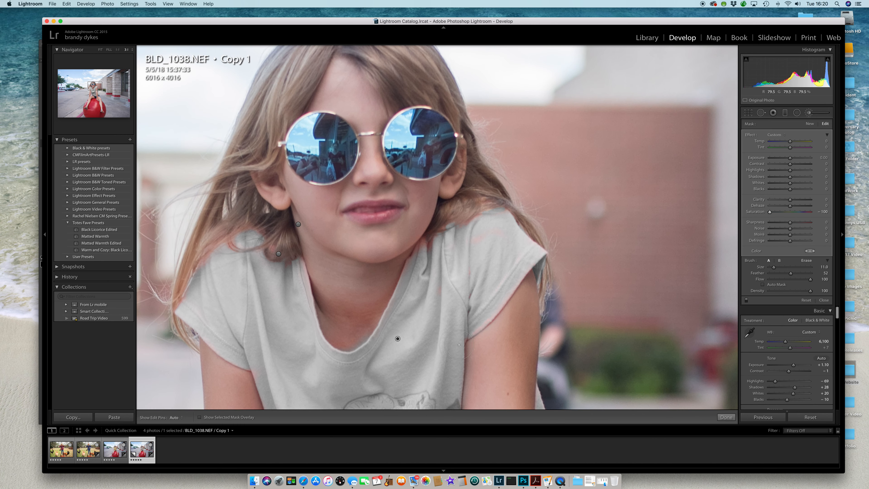
Set the brush size to 2 and check the mask around the neckline and sleeves, returning to a wider view.
{"action": "key", "text": "bracketleft"}
{"action": "key", "text": "bracketleft"}
{"action": "key", "text": "bracketleft"}
{"action": "key", "text": "bracketright"}
{"action": "key", "text": "bracketright"}
{"action": "key", "text": "bracketright"}
{"action": "key", "text": "bracketright"}
{"action": "key", "text": "bracketright"}
{"action": "key", "text": "bracketright"}
{"action": "key", "text": "h"}
{"action": "left_click_drag", "start_coordinate": [376, 362], "coordinate": [408, 186]}
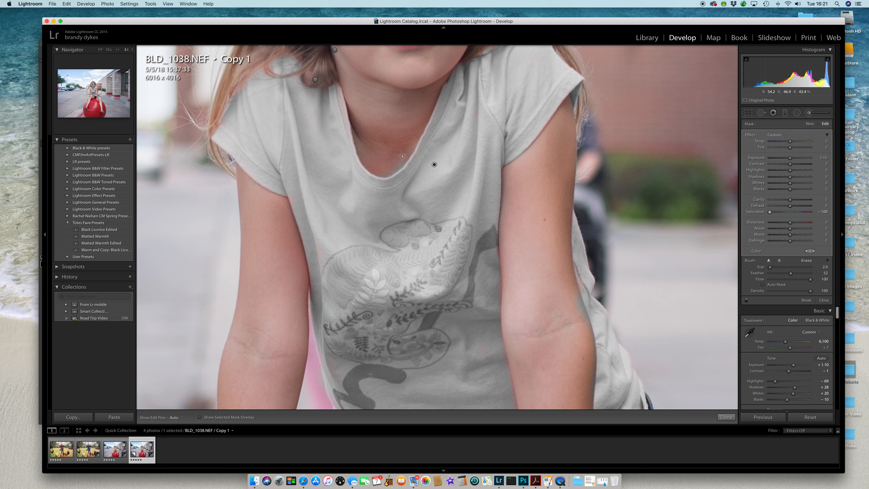
{"action": "key", "text": "alt"}
{"action": "left_click", "coordinate": [117, 49]}
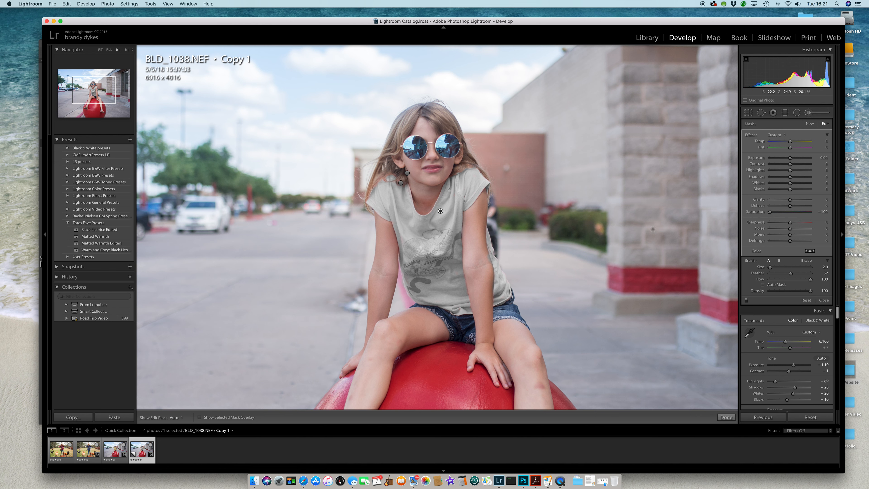
Tint the shirt mask bright yellow with hue 55 and saturation 100.
{"action": "left_click", "coordinate": [809, 251]}
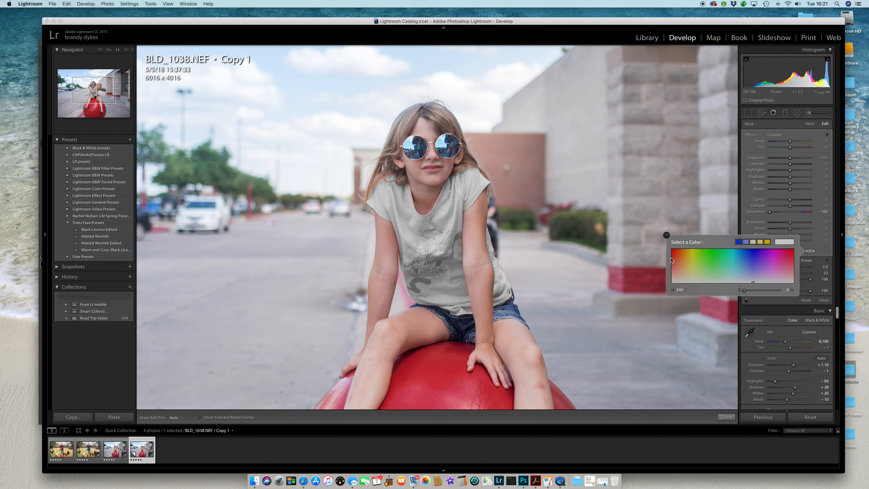
{"action": "left_click", "coordinate": [690, 265]}
{"action": "left_click", "coordinate": [690, 260]}
{"action": "left_click_drag", "start_coordinate": [690, 260], "coordinate": [690, 249]}
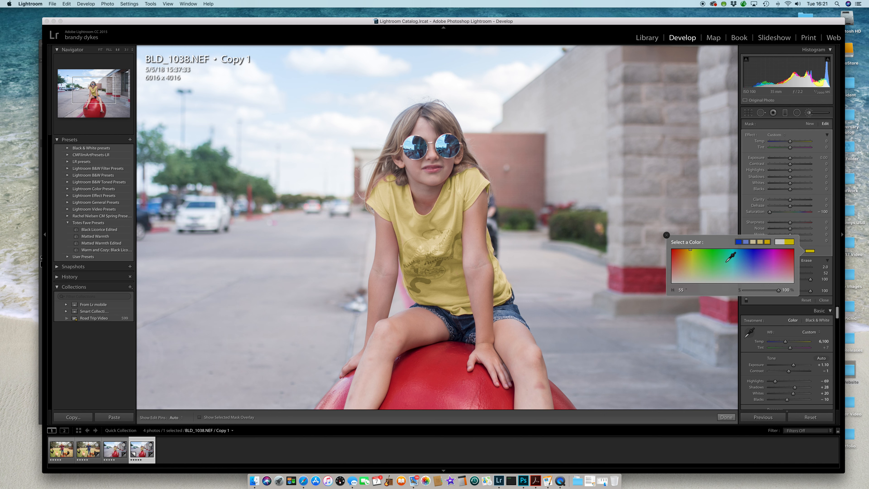
Try a violet-blue tint and a red tint with hue 358 and saturation 100 on the shirt mask.
{"action": "left_click", "coordinate": [756, 255]}
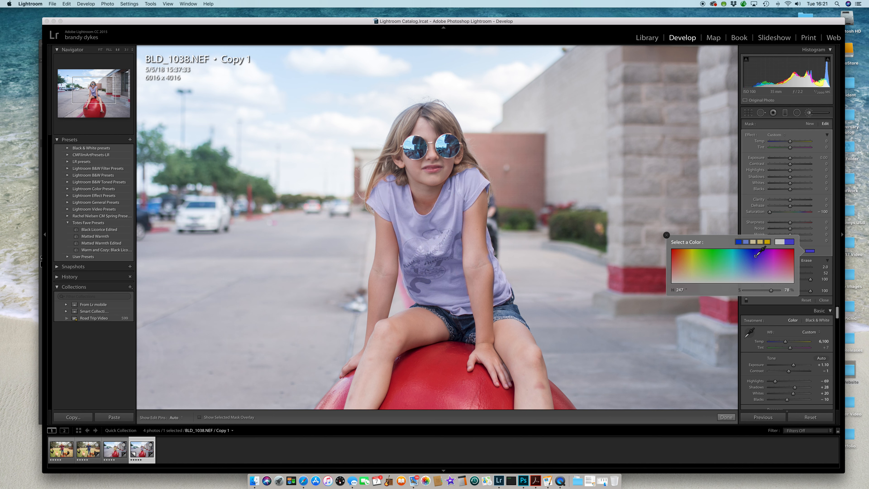
{"action": "left_click", "coordinate": [754, 249]}
{"action": "left_click", "coordinate": [793, 250]}
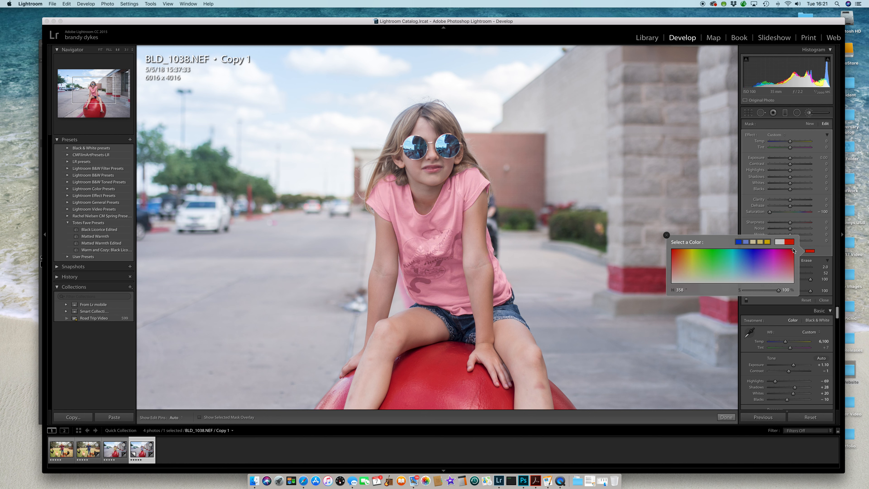
{"action": "left_click", "coordinate": [792, 252]}
{"action": "left_click", "coordinate": [793, 253]}
Return the shirt mask's tint to a fully saturated yellow and close the colour picker.
{"action": "left_click_drag", "start_coordinate": [692, 255], "coordinate": [692, 249]}
{"action": "left_click", "coordinate": [666, 235]}
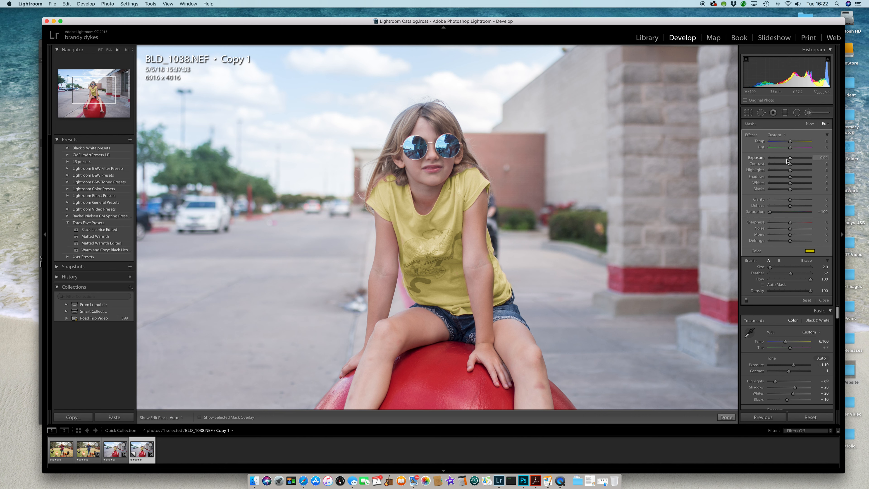
Set the shirt mask's Exposure to 0.02, test a slight Contrast change, and finish the brush edit.
{"action": "left_click_drag", "start_coordinate": [790, 158], "coordinate": [787, 158]}
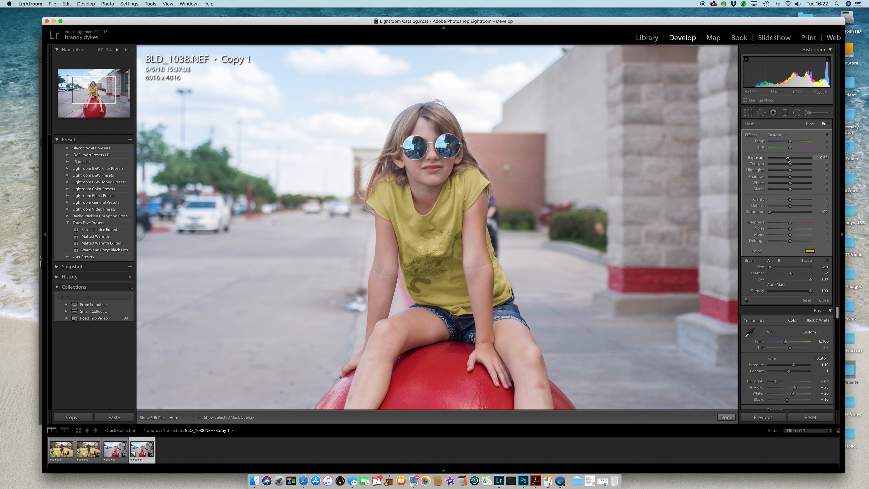
{"action": "left_click_drag", "start_coordinate": [787, 158], "coordinate": [789, 158]}
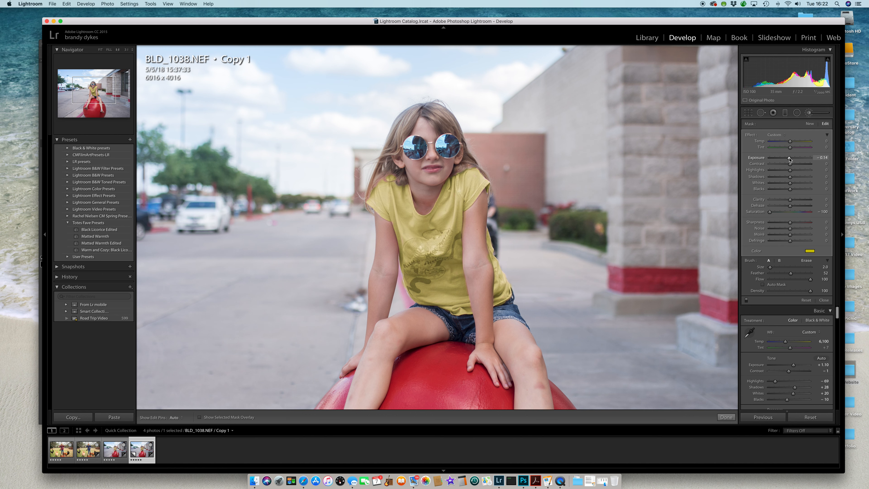
{"action": "left_click_drag", "start_coordinate": [790, 158], "coordinate": [791, 159]}
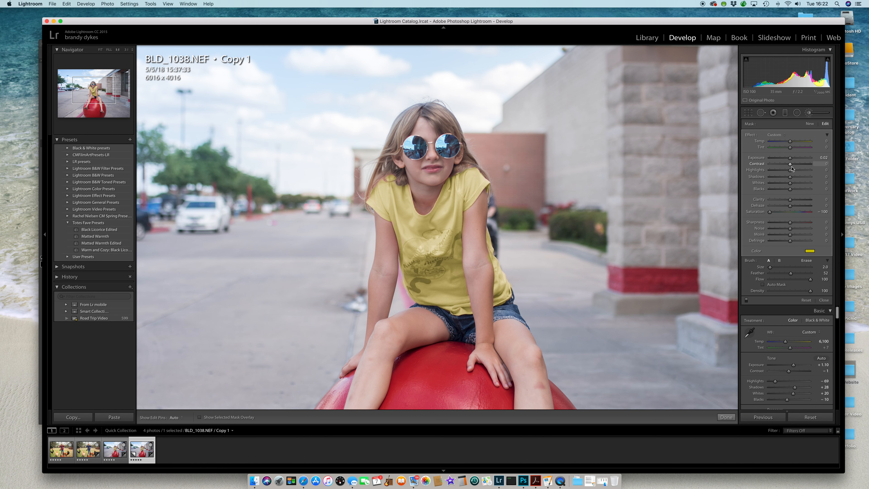
{"action": "left_click_drag", "start_coordinate": [790, 164], "coordinate": [792, 165]}
{"action": "left_click", "coordinate": [100, 49]}
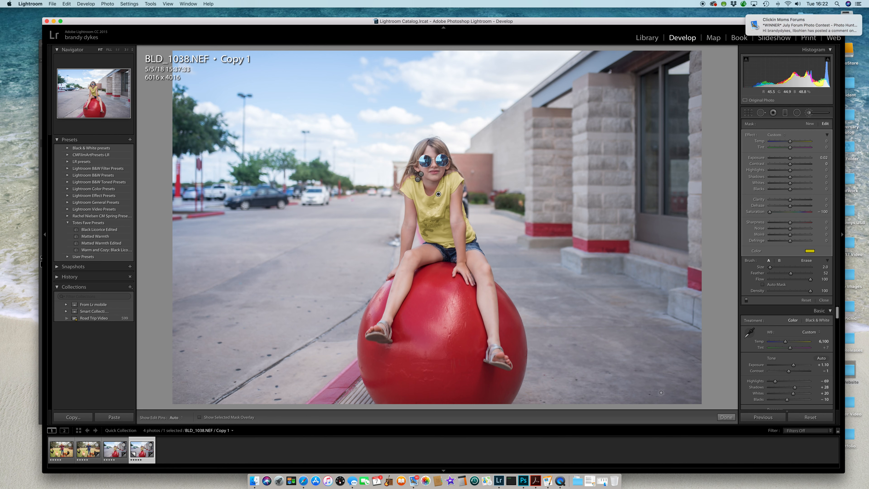
{"action": "left_click", "coordinate": [726, 417]}
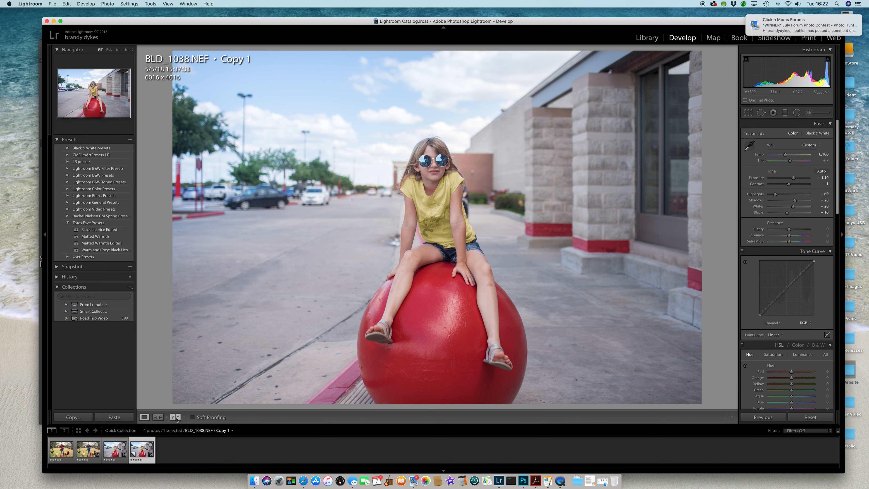
Compare before and after views of the virtual copy and of the original BLD_1038.NEF, returning to the single-photo view.
{"action": "left_click", "coordinate": [177, 417]}
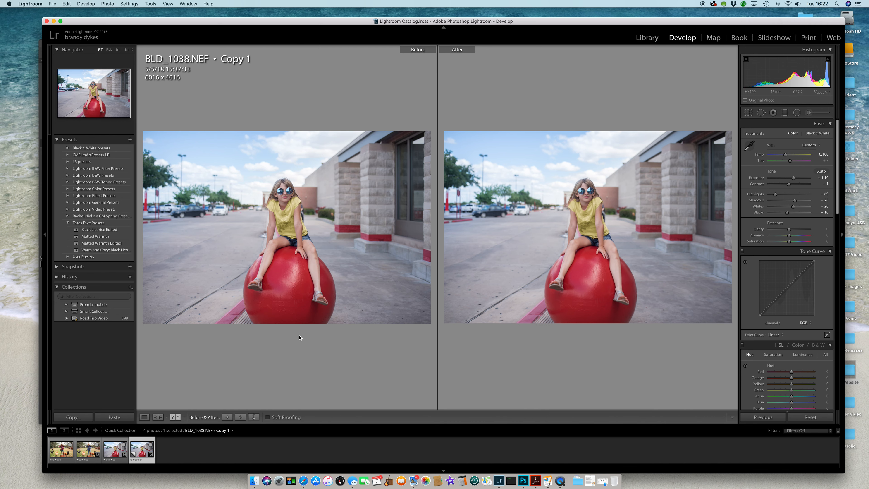
{"action": "left_click", "coordinate": [120, 463]}
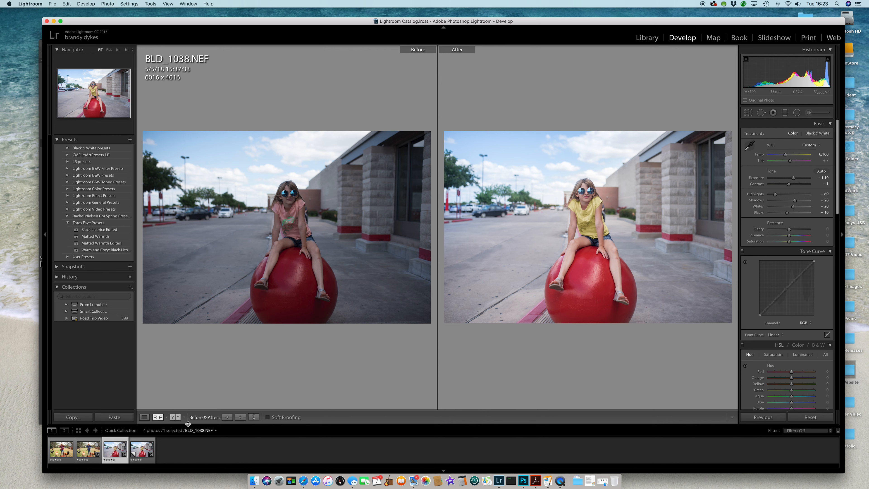
{"action": "left_click", "coordinate": [144, 417]}
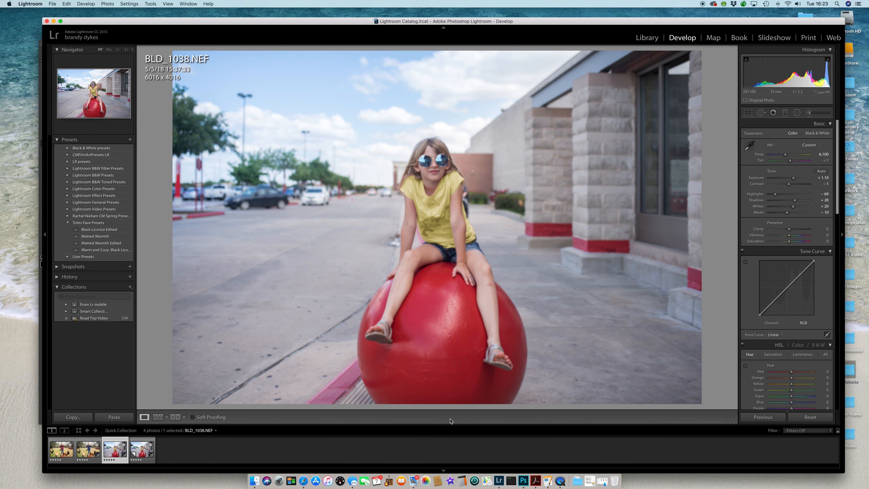